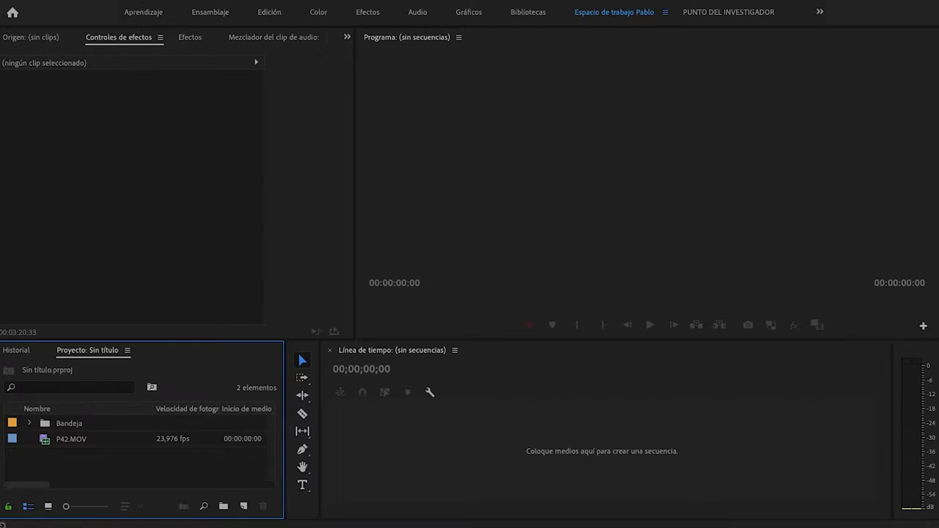
# Open the Archivo menu with its Nuevo submenu of new project items showing
pyautogui.click(129, 0)
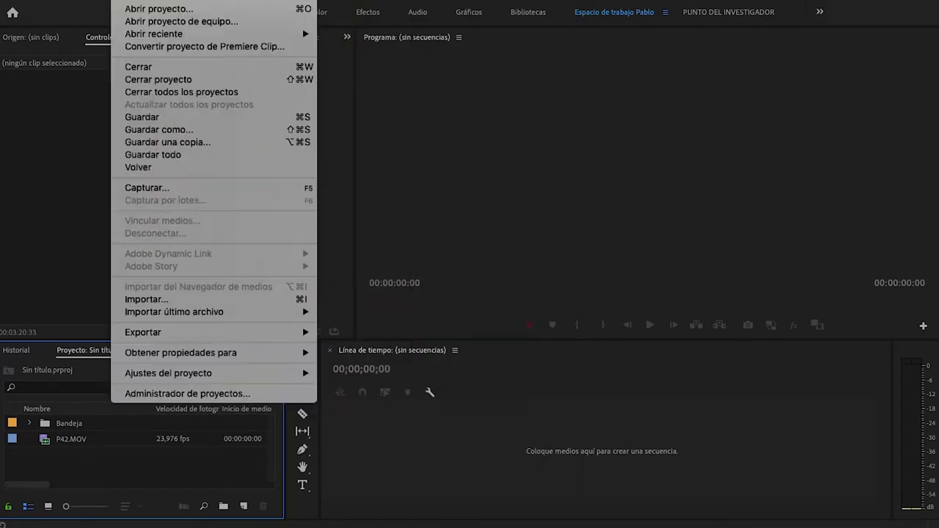
pyautogui.moveTo(292, 1)
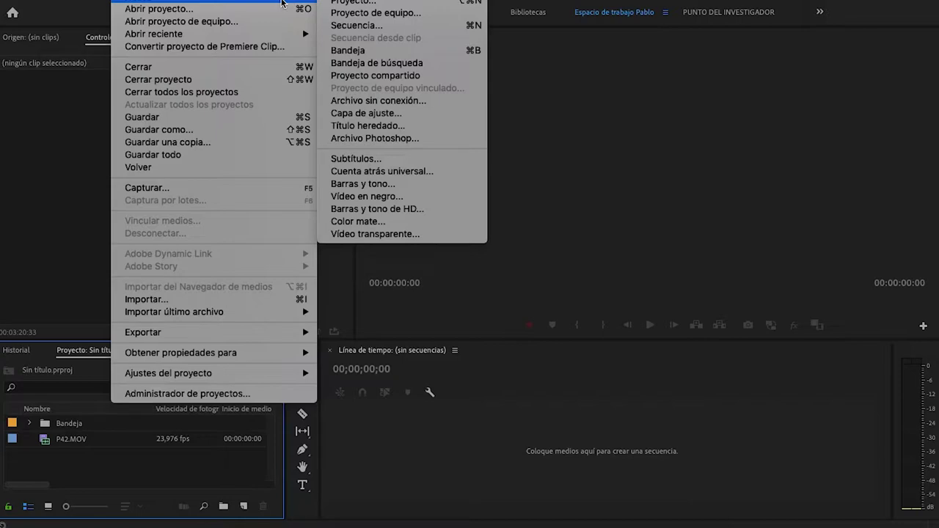
# Start a new sequence and select the Digital SLR 1080p preset DSLR 1080p24 (1920x1080, 23,976 fps)
pyautogui.click(344, 27)
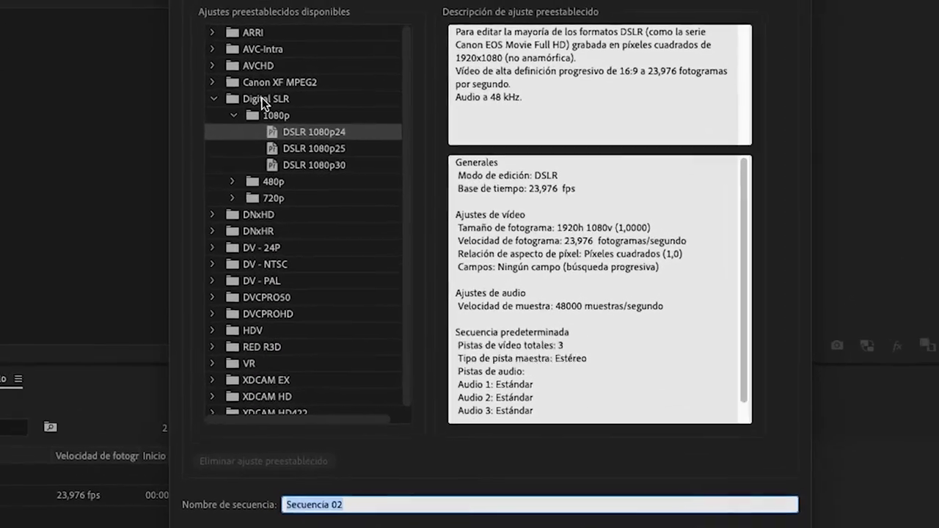
pyautogui.click(297, 121)
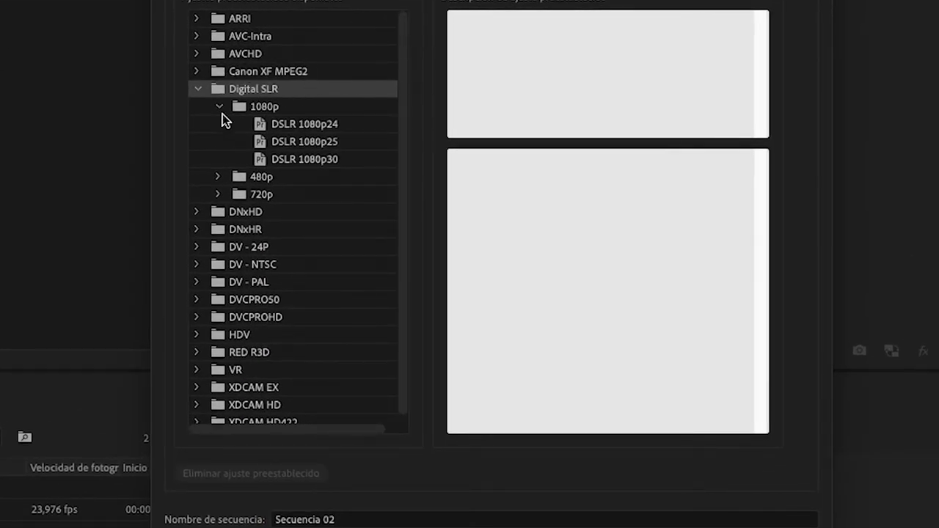
pyautogui.click(223, 106)
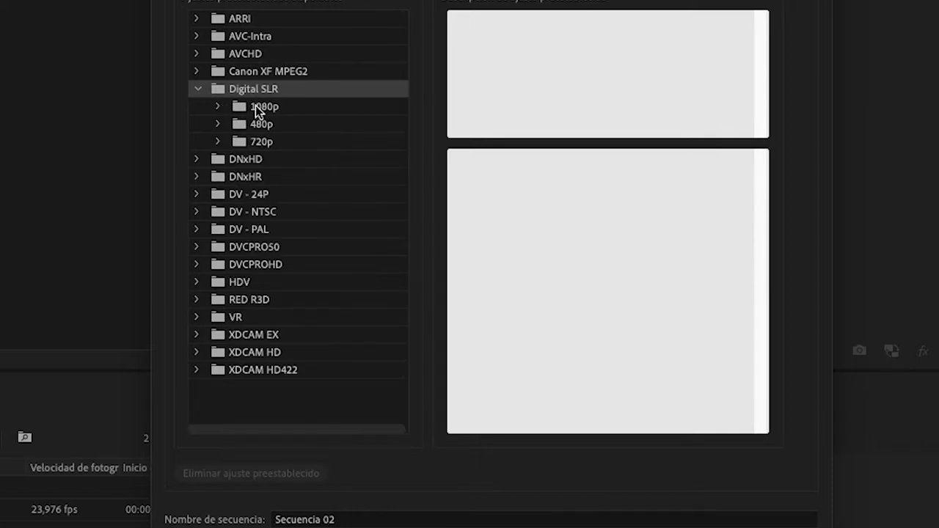
pyautogui.click(218, 107)
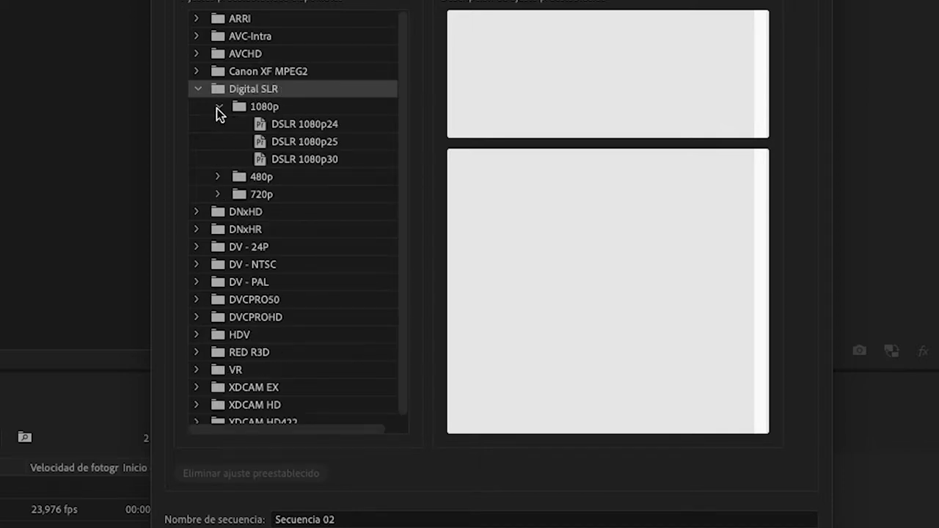
pyautogui.click(316, 125)
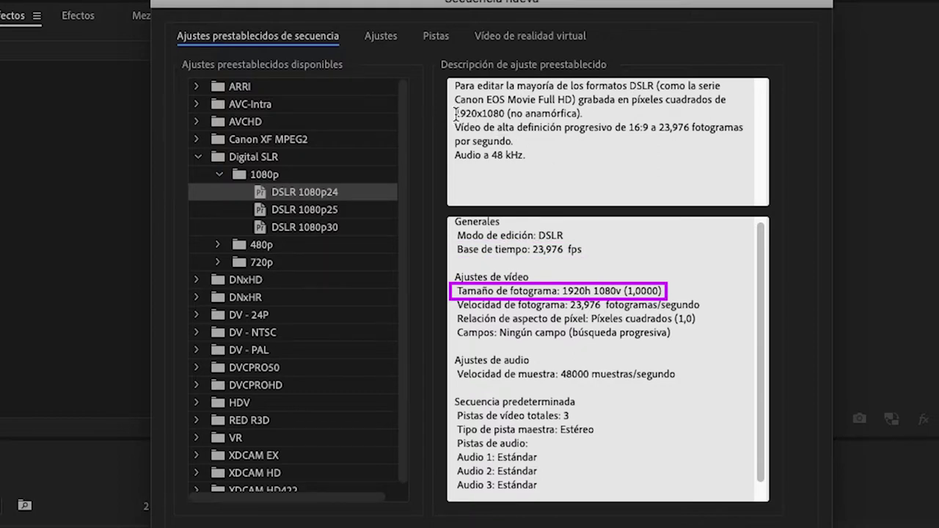
# Highlight the 1920x1080 frame size, non-anamorphic note and 48000 samples/second audio rate in the description
pyautogui.moveTo(454, 114); pyautogui.dragTo(581, 113)
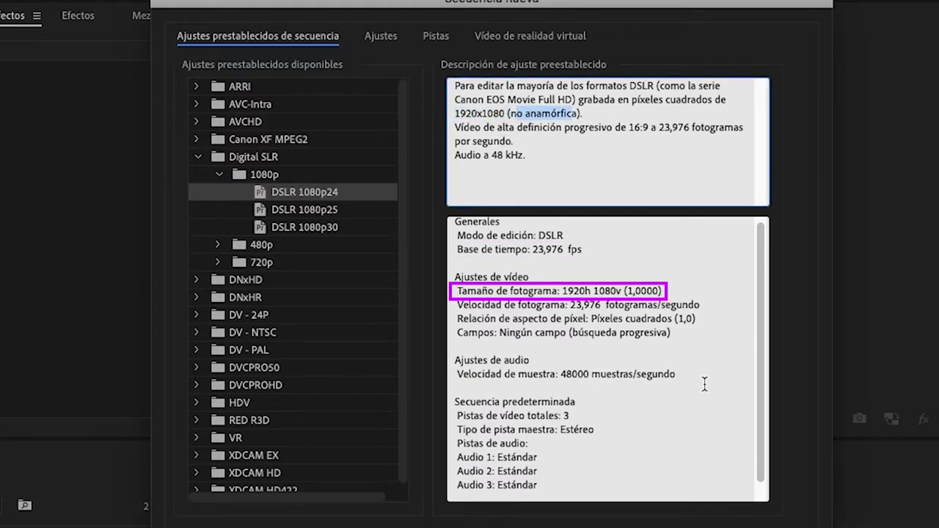
pyautogui.click(627, 290)
pyautogui.moveTo(626, 291); pyautogui.dragTo(662, 290)
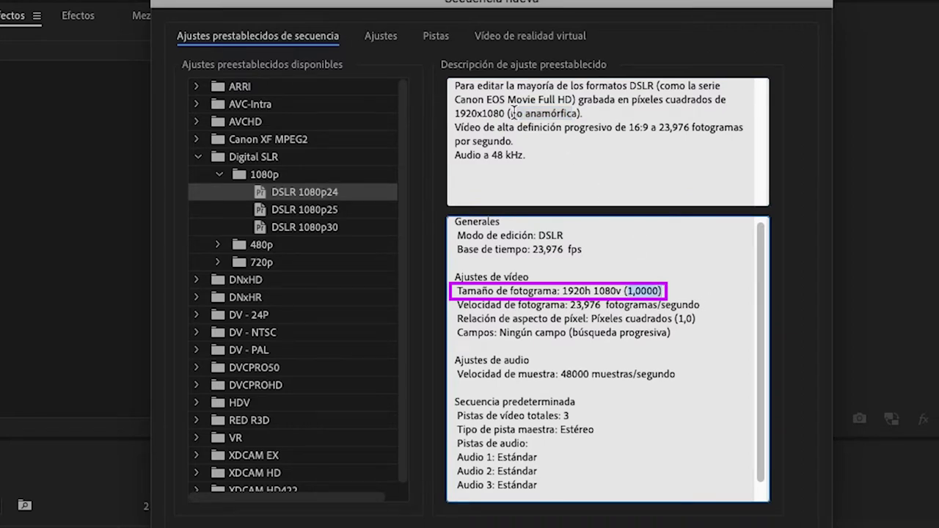
pyautogui.moveTo(510, 113); pyautogui.dragTo(581, 113)
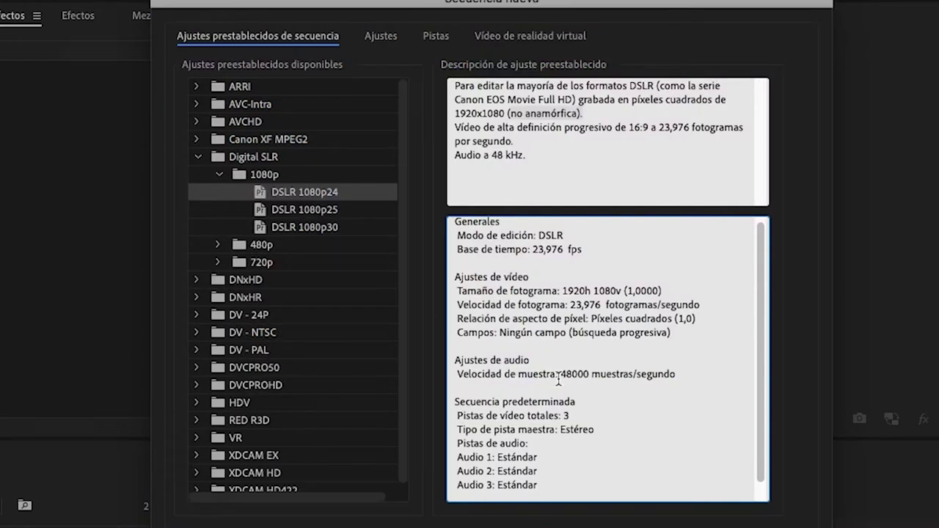
pyautogui.moveTo(559, 374)
pyautogui.mouseDown()
pyautogui.moveTo(693, 397)
pyautogui.moveTo(679, 375)
pyautogui.mouseUp()
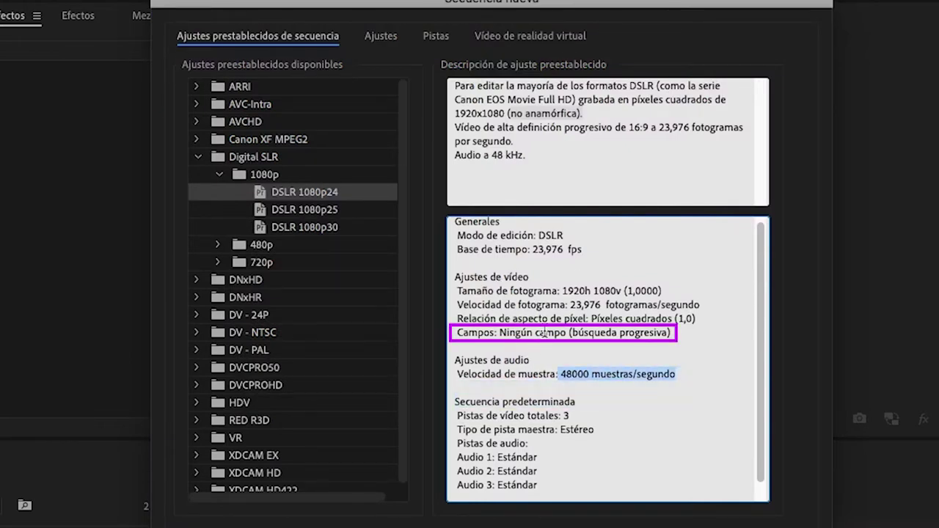
# Name the sequence DSLR and create it
pyautogui.scroll(-1, 578, 398)
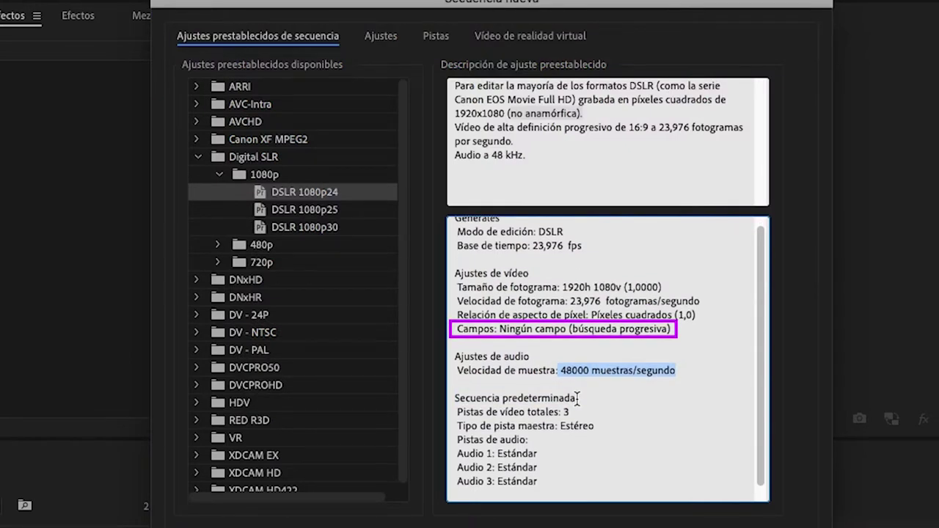
pyautogui.click(579, 431)
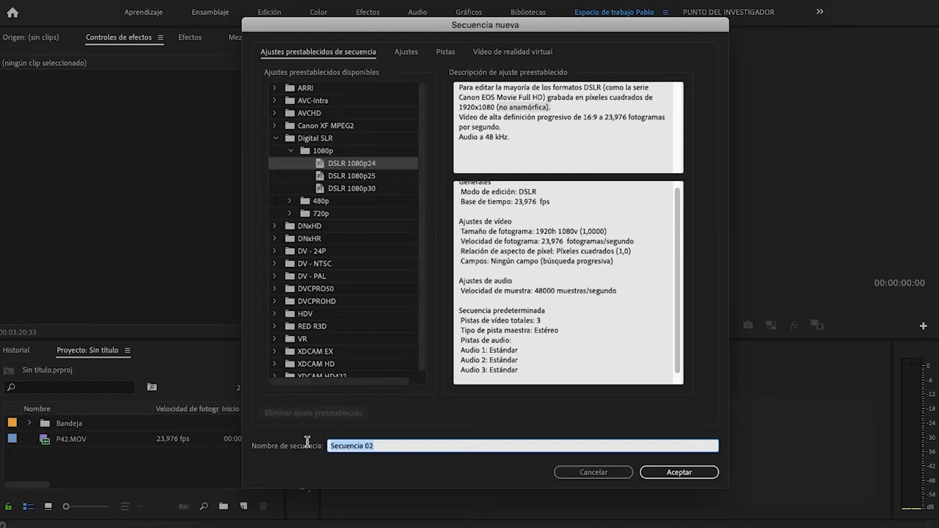
pyautogui.write('DS')
pyautogui.write('LR')
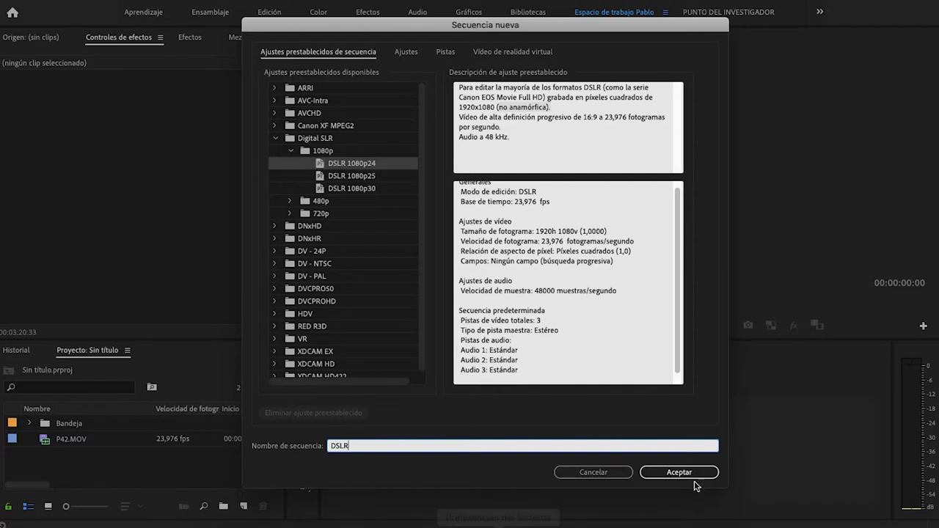
pyautogui.click(695, 474)
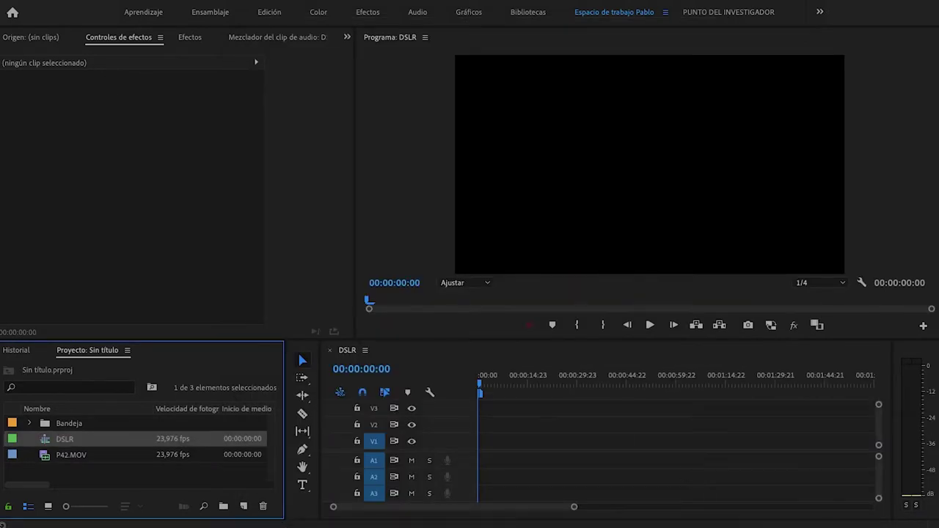
# Start another new sequence and select the XDCAM EX 1080i50 (HQ) preset
pyautogui.click(139, 0)
pyautogui.moveTo(143, 2)
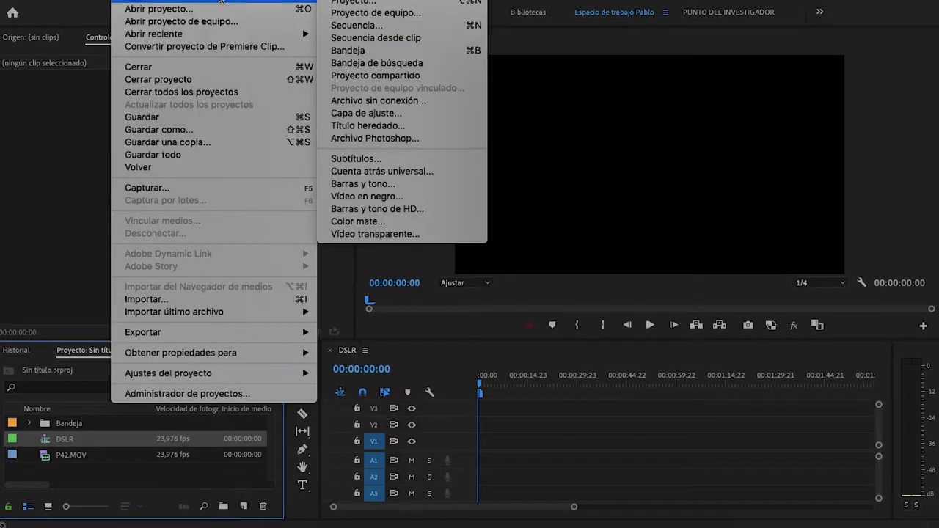
pyautogui.click(363, 26)
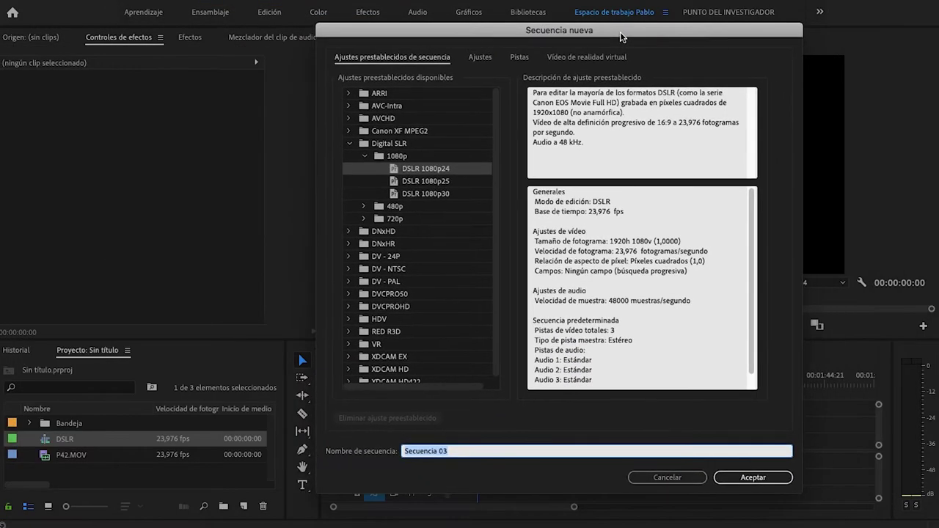
pyautogui.click(349, 143)
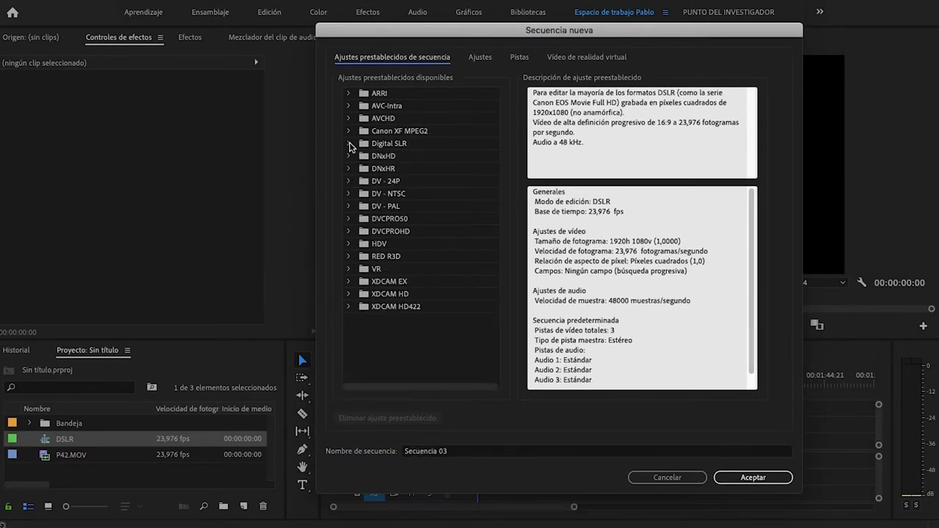
pyautogui.click(349, 282)
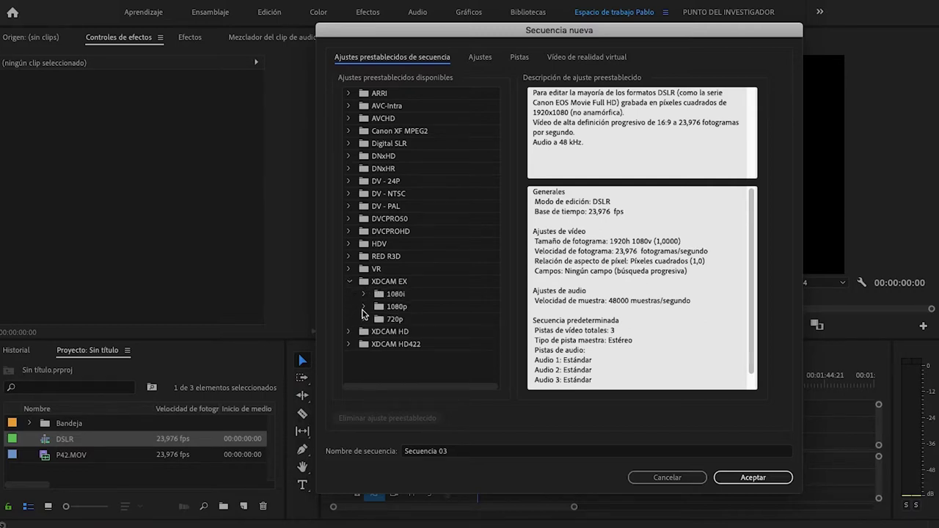
pyautogui.click(364, 295)
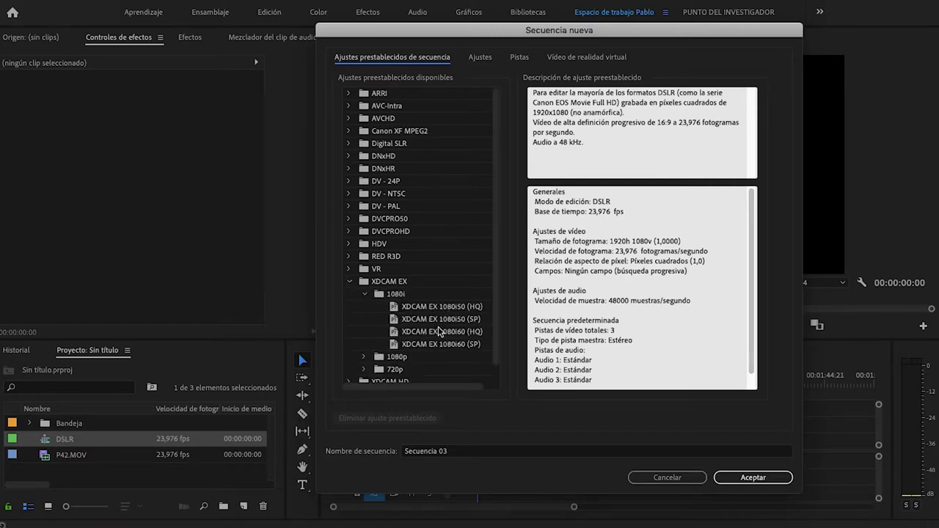
pyautogui.click(449, 311)
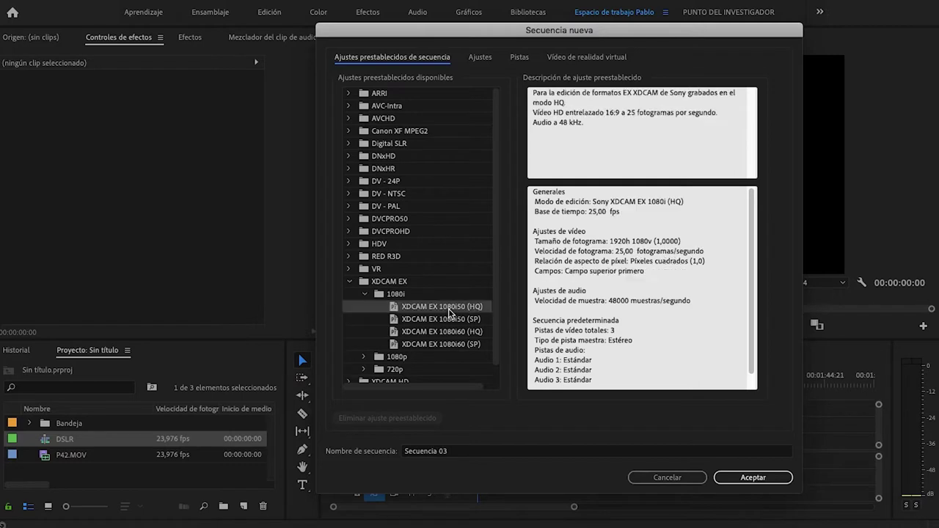
# Rename the sequence to XD_CAM EX and create it
pyautogui.doubleClick(470, 455)
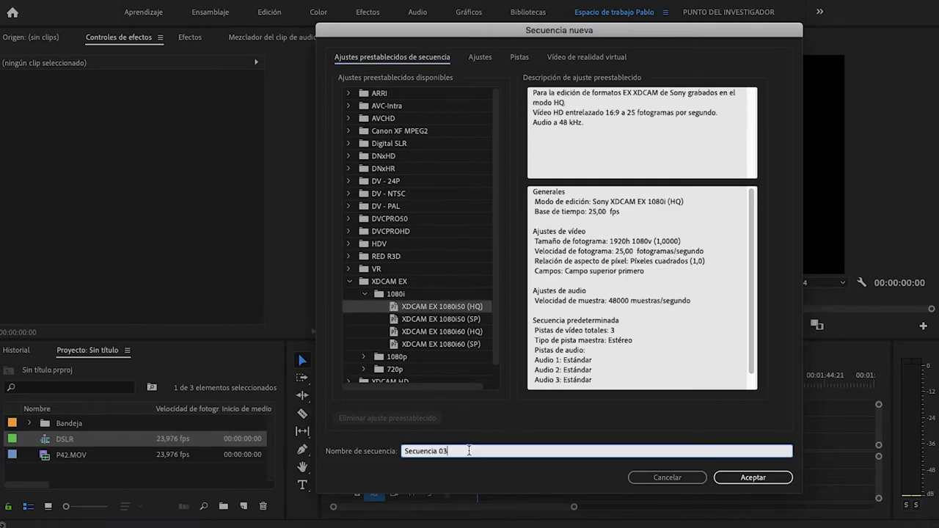
pyautogui.tripleClick(470, 454)
pyautogui.write('XD')
pyautogui.write('_CAM EX')
pyautogui.press('Return')
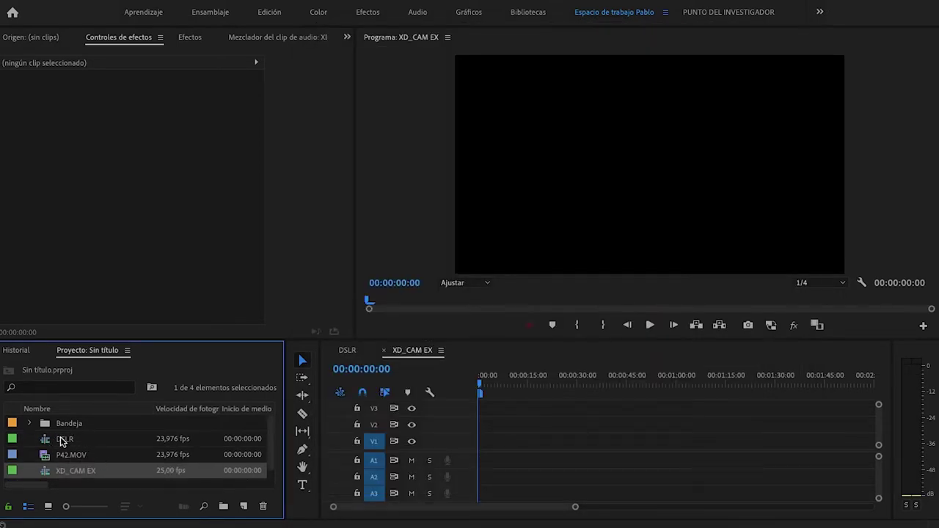
pyautogui.moveTo(46, 457); pyautogui.dragTo(32, 442)
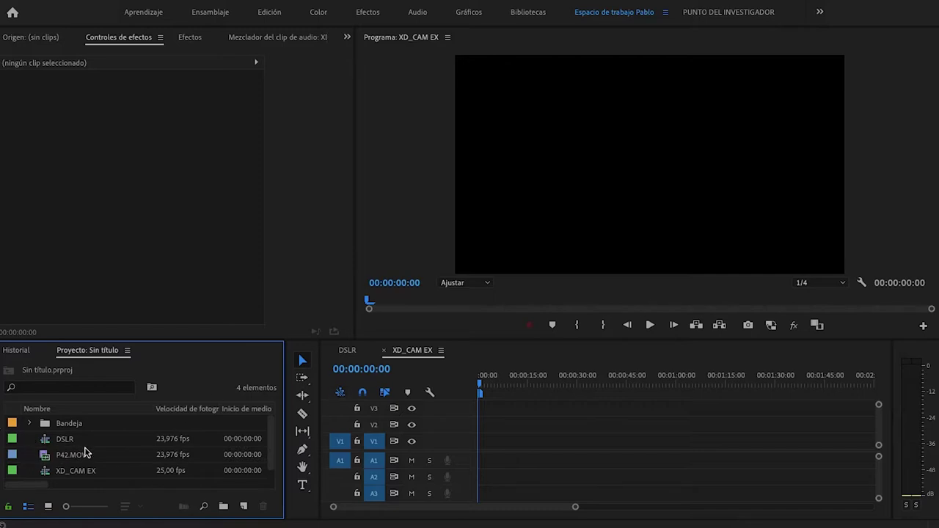
pyautogui.click(45, 460)
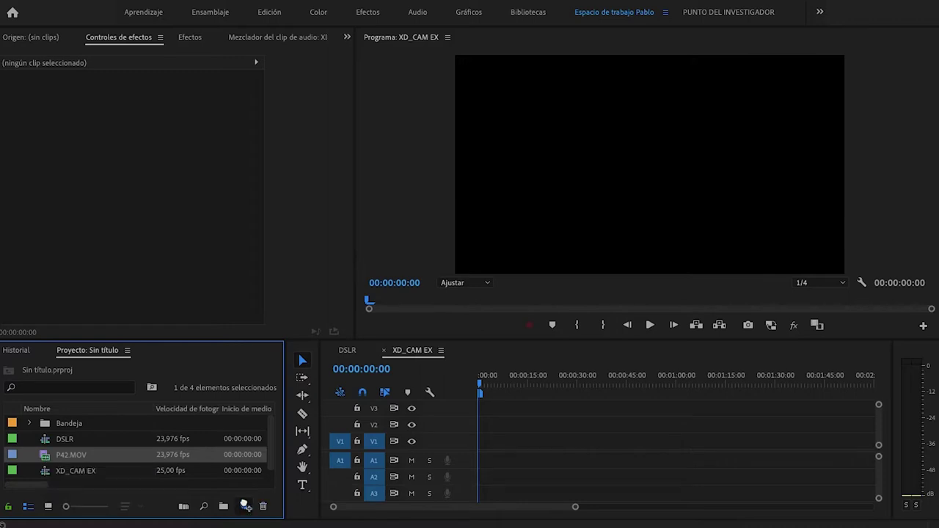
# Make a P42 sequence from P42.MOV, close its timeline, then create another sequence from the clip
pyautogui.moveTo(71, 454); pyautogui.dragTo(244, 506)
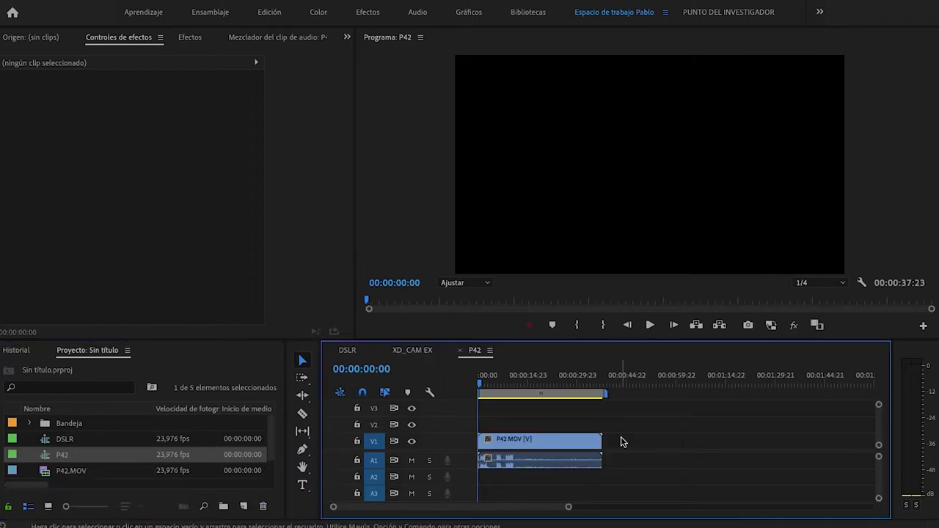
pyautogui.click(461, 350)
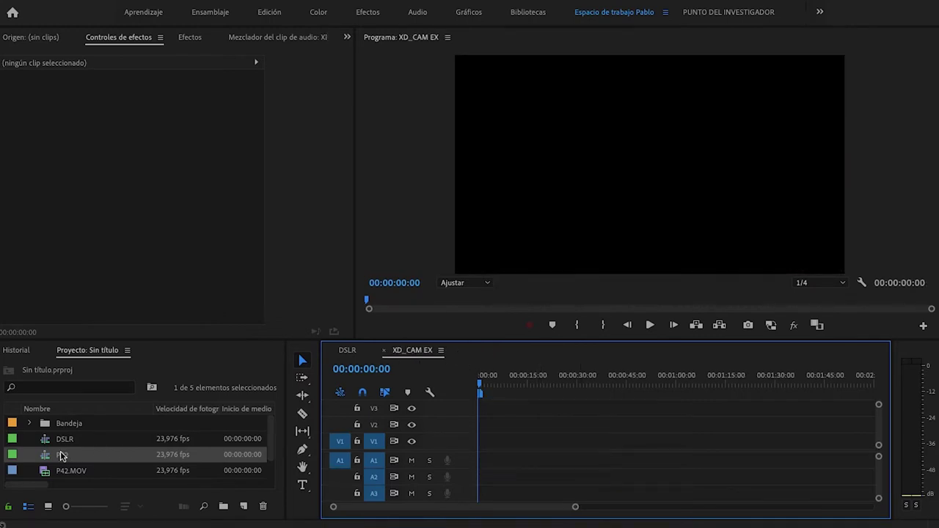
pyautogui.rightClick(45, 474)
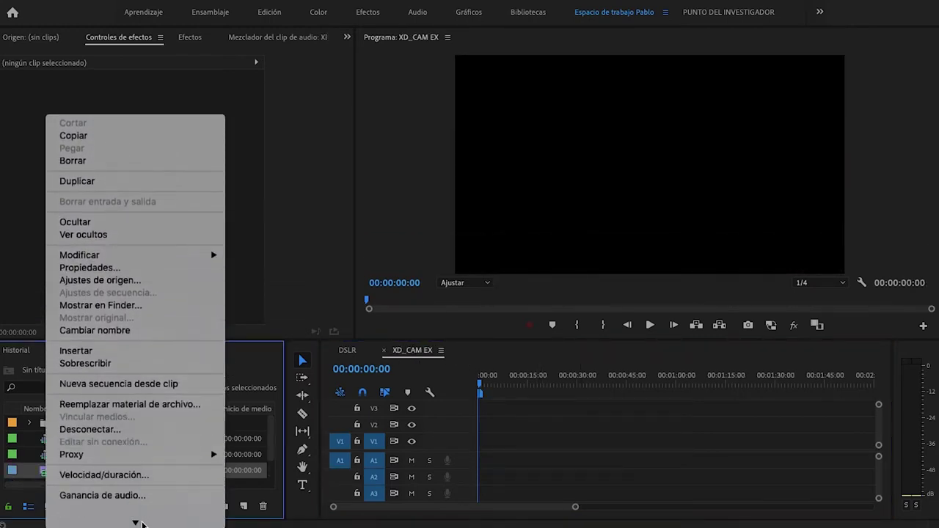
pyautogui.click(191, 334)
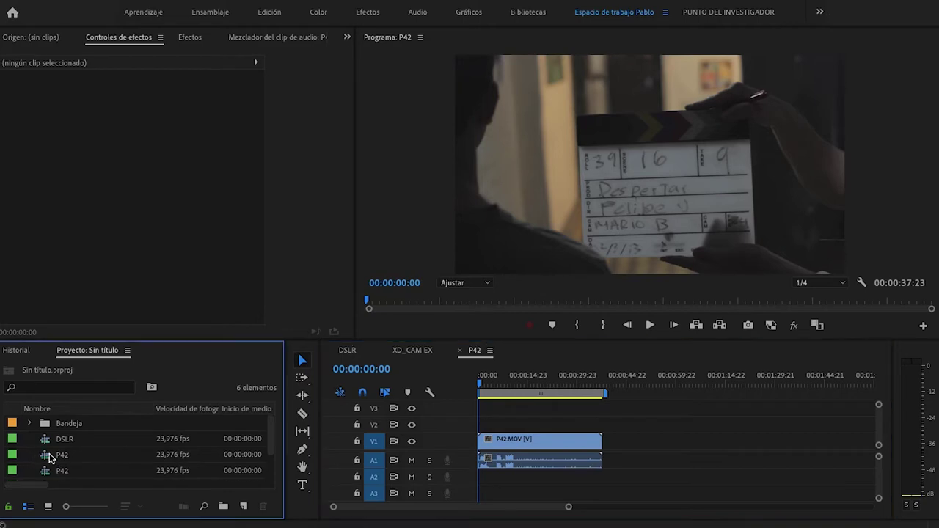
# Switch to the XD_CAM EX timeline and drag P42.MOV onto its V1/A1 tracks
pyautogui.click(49, 440)
pyautogui.click(417, 351)
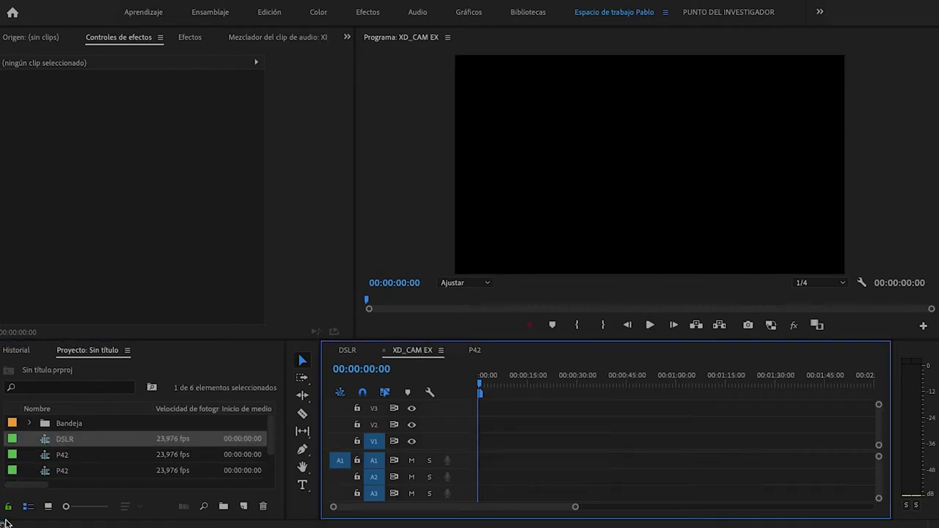
pyautogui.scroll(-2, 56, 467)
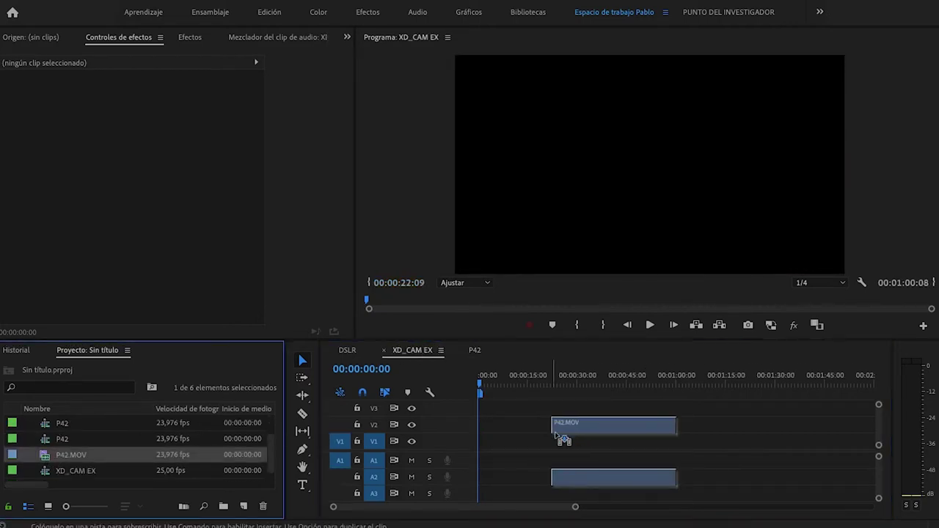
pyautogui.moveTo(44, 455); pyautogui.dragTo(562, 440)
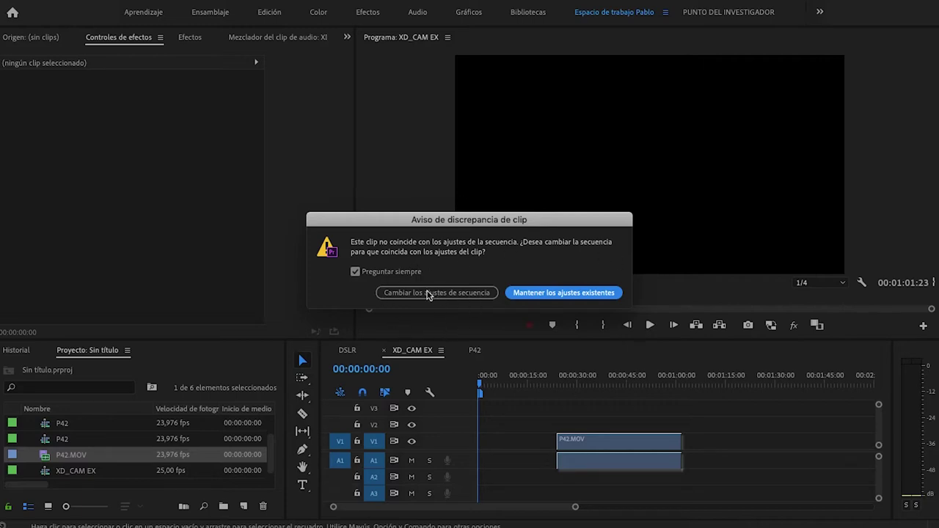
# Change XD_CAM EX to match the clip and confirm its 23,976 fps in the Project panel columns
pyautogui.click(472, 296)
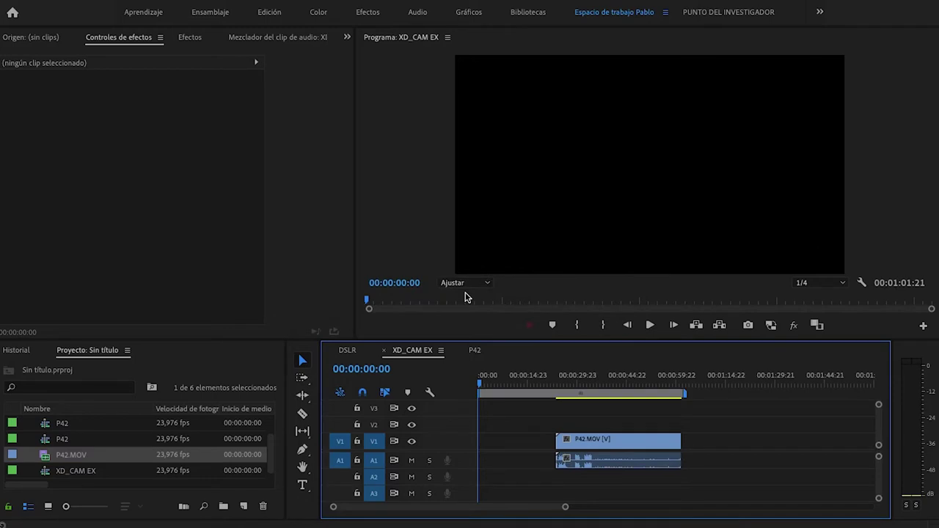
pyautogui.click(53, 473)
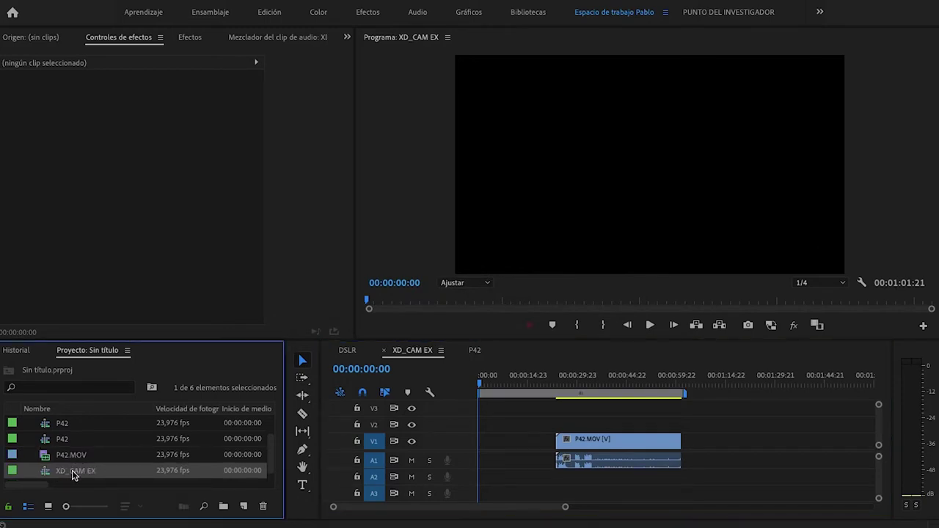
pyautogui.hscroll(3, 166, 473)
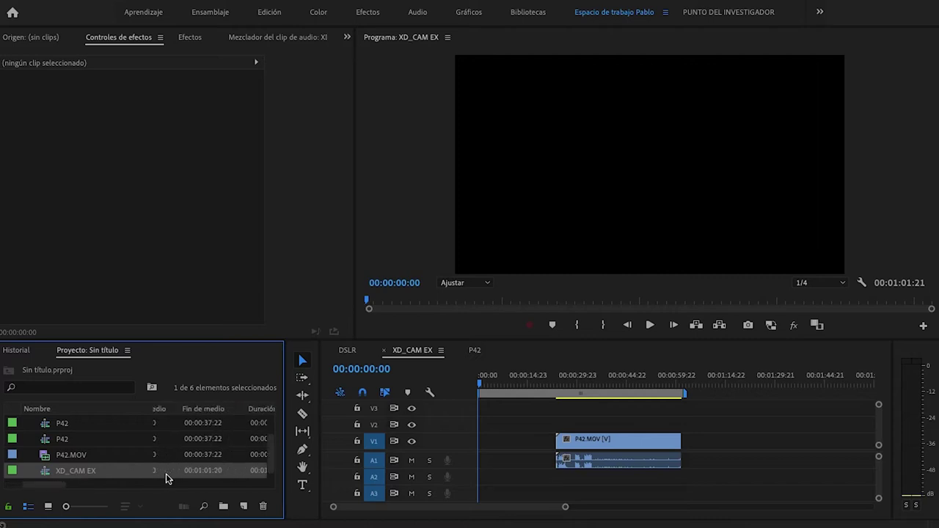
pyautogui.hscroll(2, 165, 479)
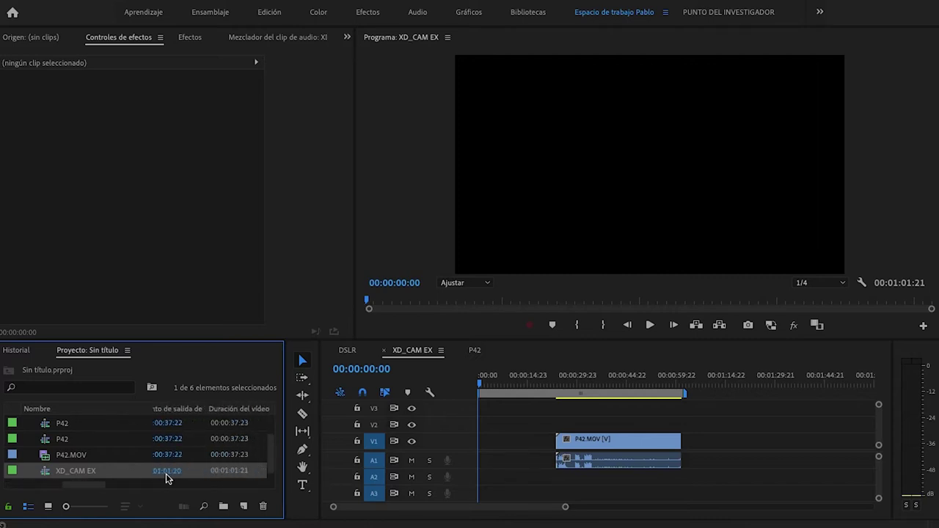
pyautogui.hscroll(2, 166, 479)
pyautogui.hscroll(2, 166, 479)
pyautogui.hscroll(2, 166, 478)
pyautogui.hscroll(2, 166, 478)
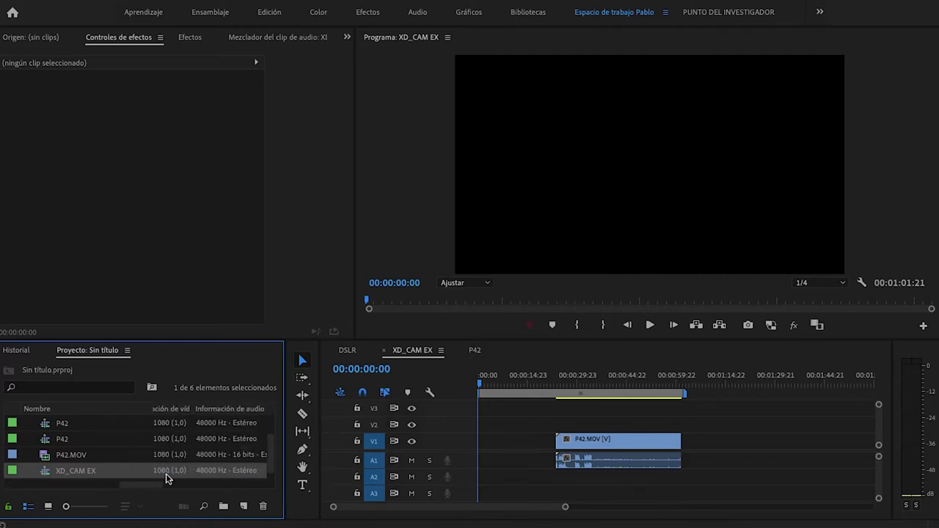
pyautogui.hscroll(2, 166, 479)
pyautogui.hscroll(2, 165, 478)
pyautogui.hscroll(1, 166, 478)
pyautogui.hscroll(1, 166, 478)
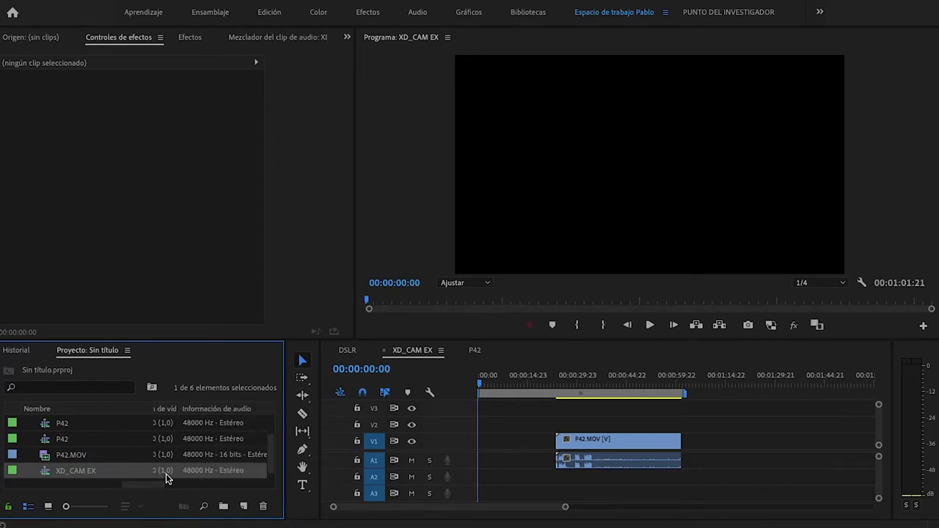
pyautogui.hscroll(1, 166, 478)
pyautogui.hscroll(2, 166, 479)
pyautogui.hscroll(-4, 166, 475)
pyautogui.hscroll(-4, 165, 475)
pyautogui.hscroll(-4, 165, 475)
pyautogui.hscroll(-4, 166, 475)
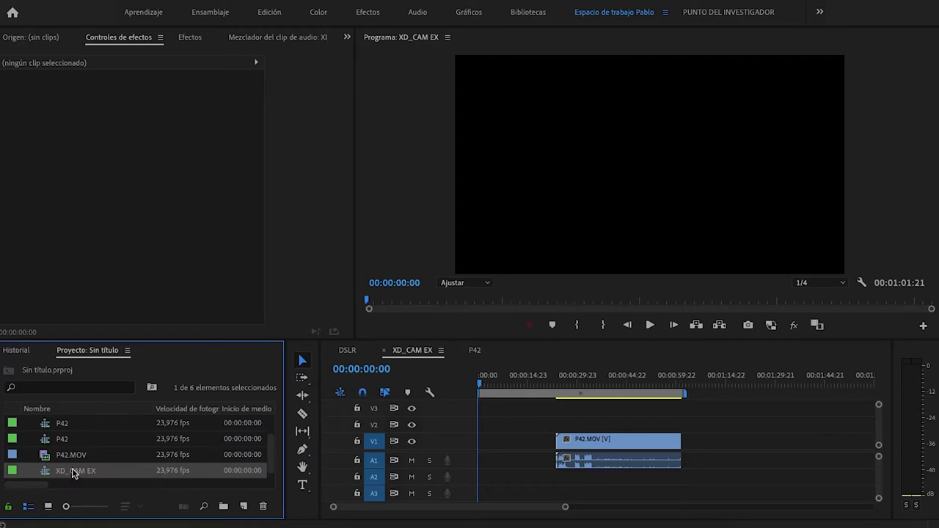
pyautogui.click(26, 458)
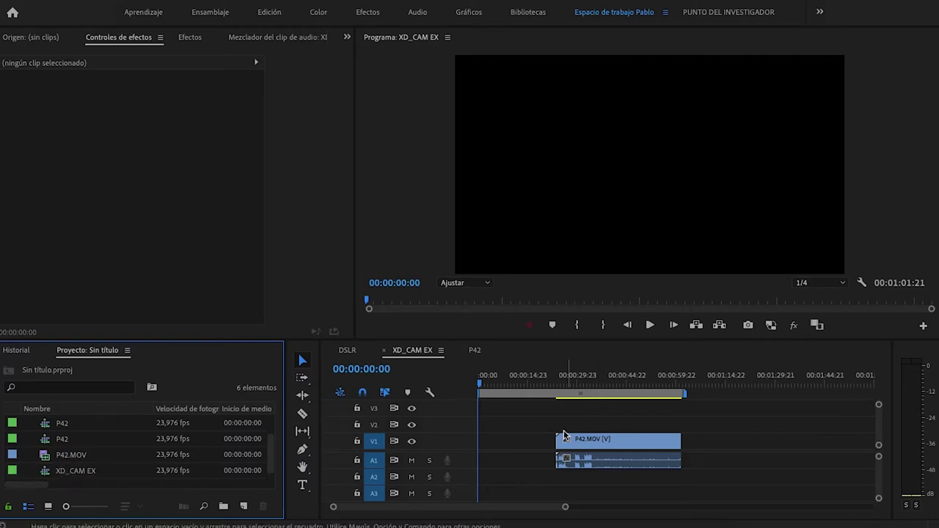
# Delete P42.MOV from the XD_CAM EX timeline, then open the Archivo > Nuevo menu
pyautogui.click(602, 444)
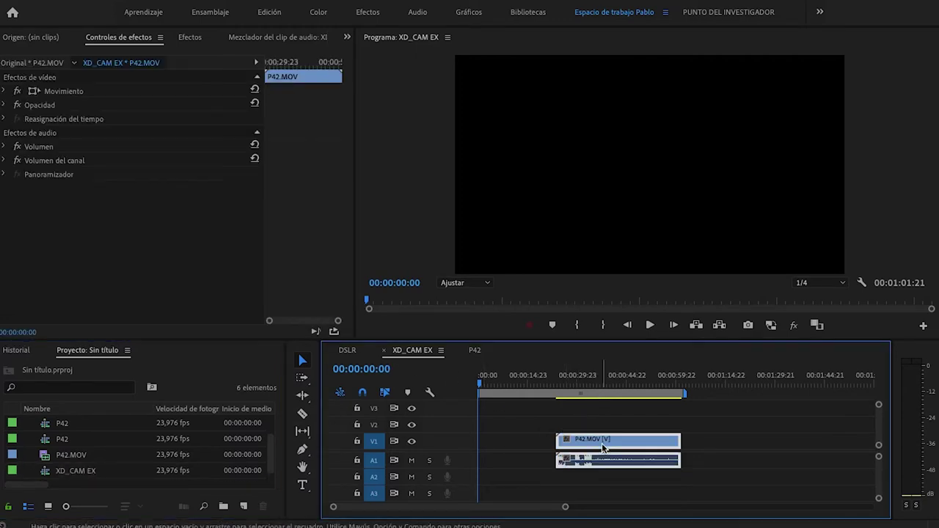
pyautogui.press('Delete')
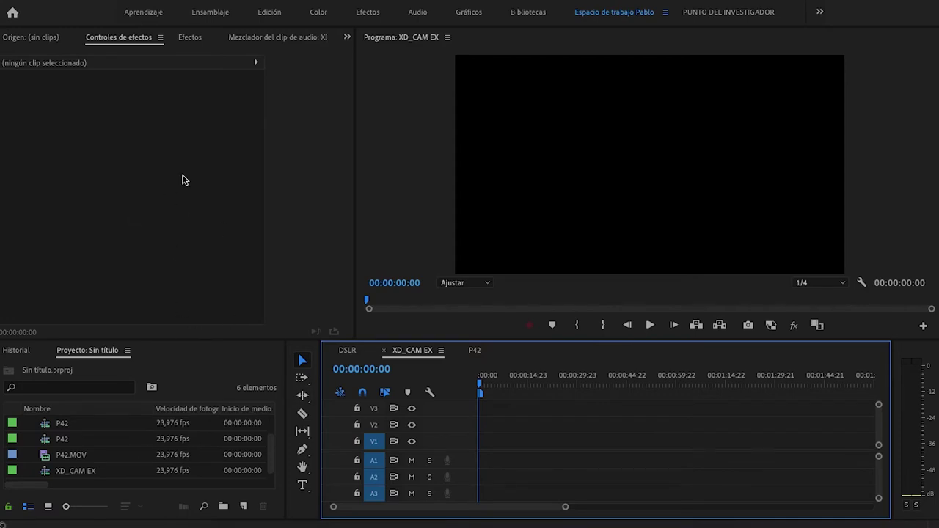
pyautogui.click(125, 0)
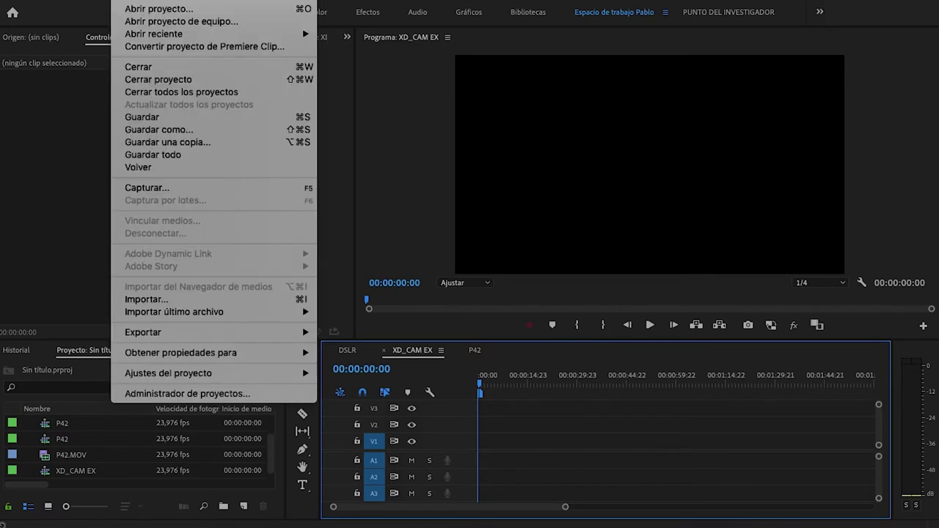
pyautogui.moveTo(220, 1)
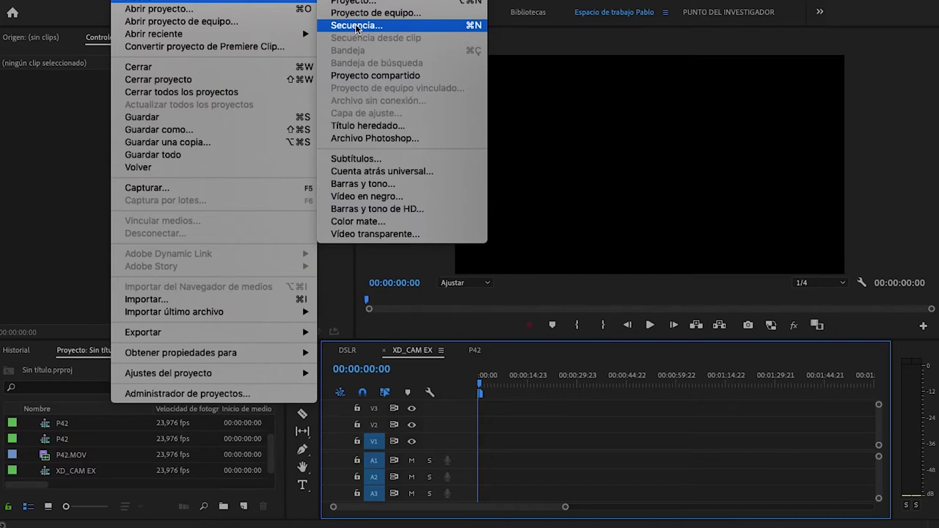
# Start a new sequence and review its settings: XDCAM EX 1080i (HQ), 25,00 fps, square pixels, left unchanged
pyautogui.click(358, 26)
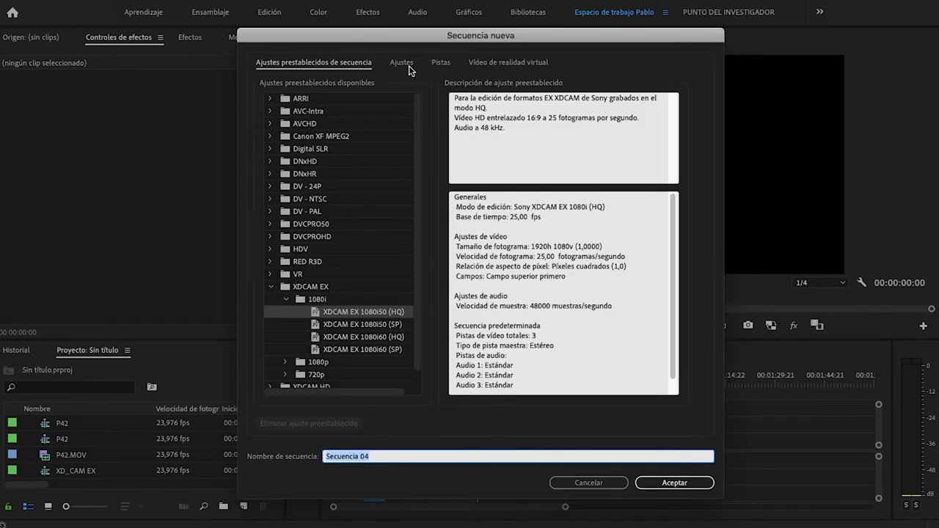
pyautogui.click(408, 66)
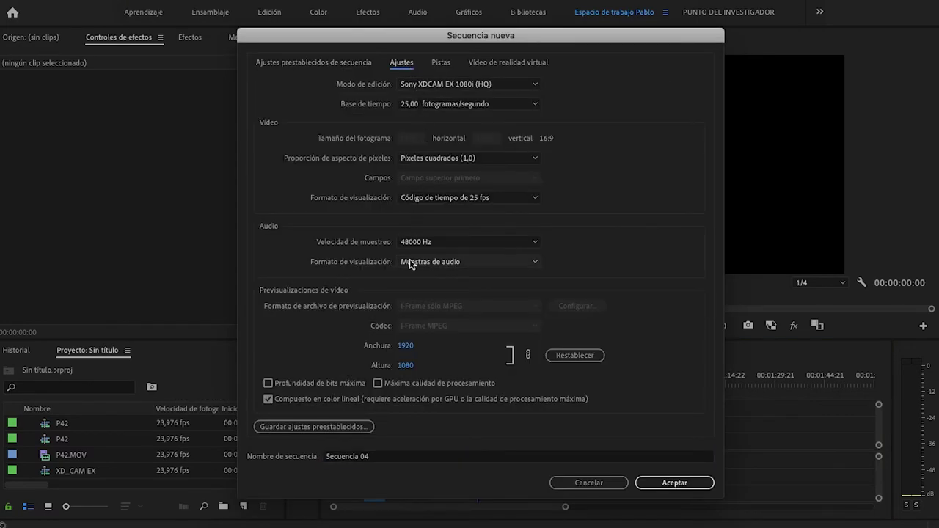
pyautogui.click(513, 87)
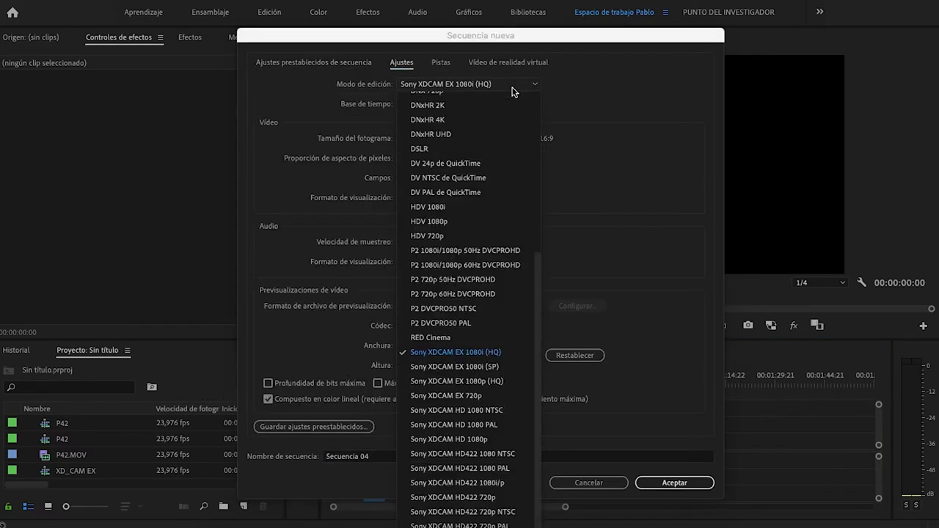
pyautogui.click(602, 132)
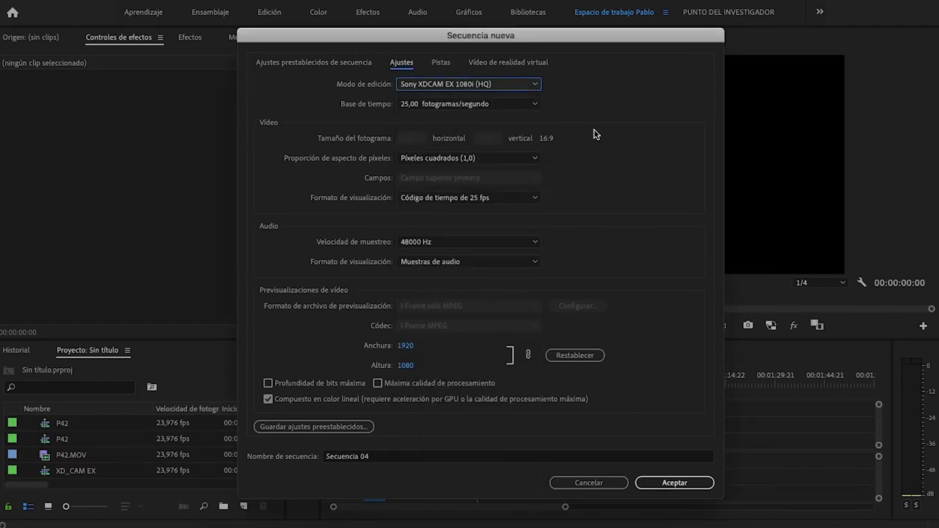
pyautogui.click(521, 110)
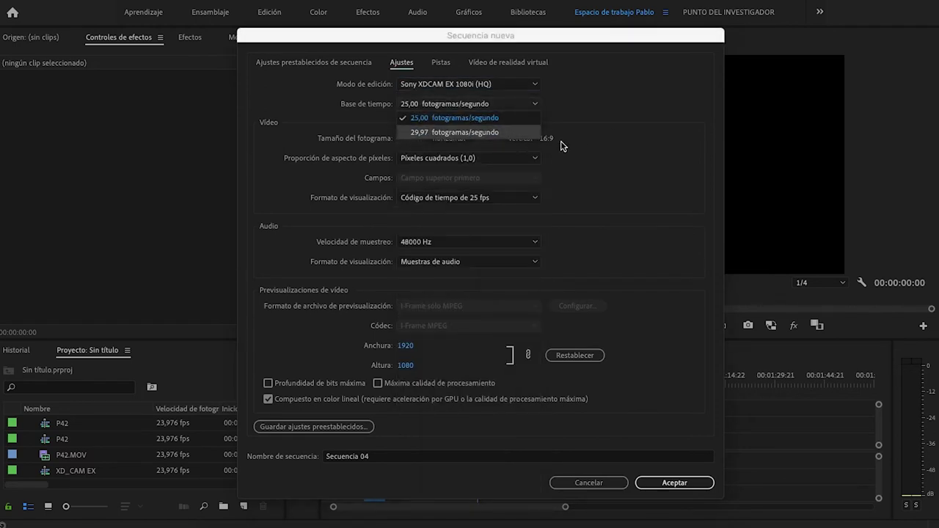
pyautogui.click(608, 147)
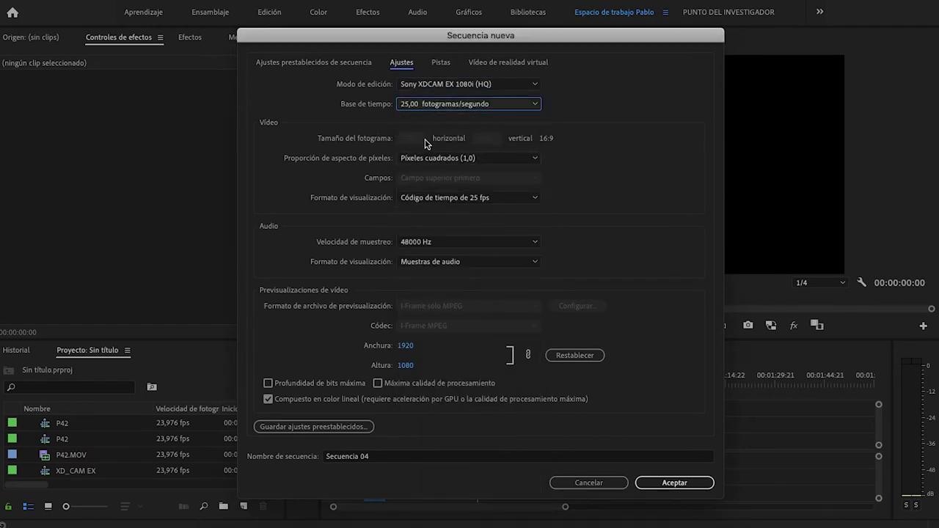
pyautogui.click(493, 159)
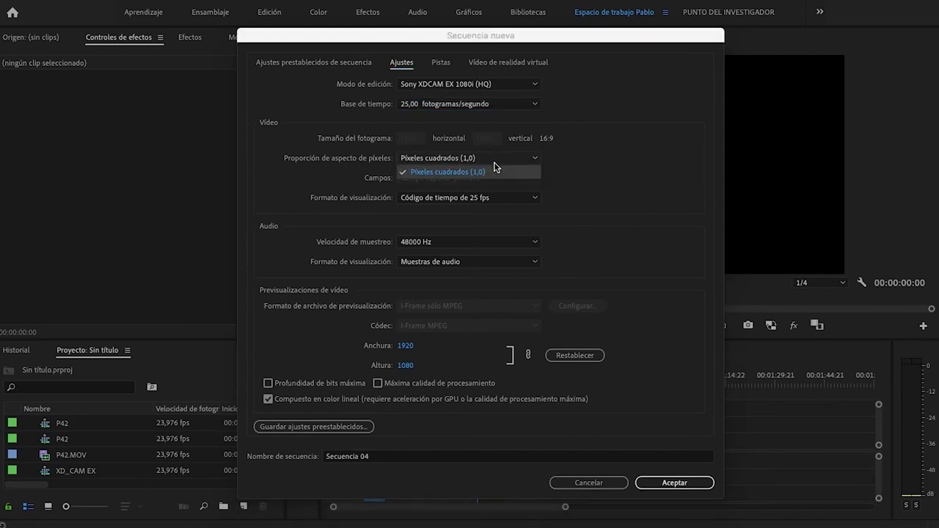
pyautogui.click(591, 215)
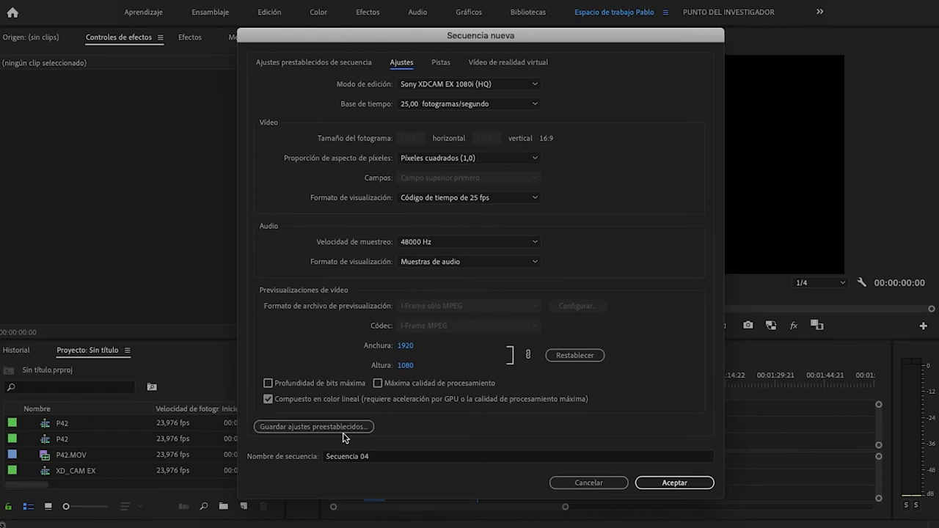
pyautogui.press('Tab')
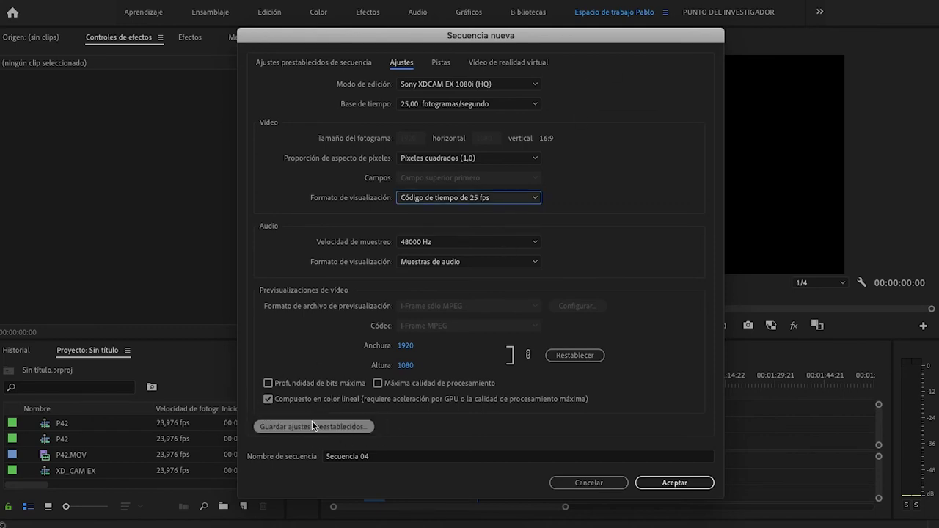
pyautogui.click(324, 426)
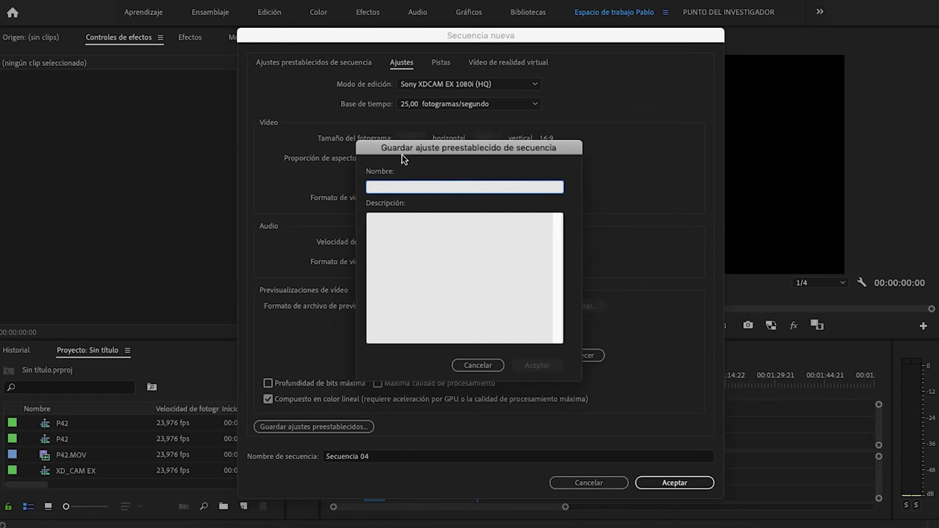
pyautogui.click(487, 366)
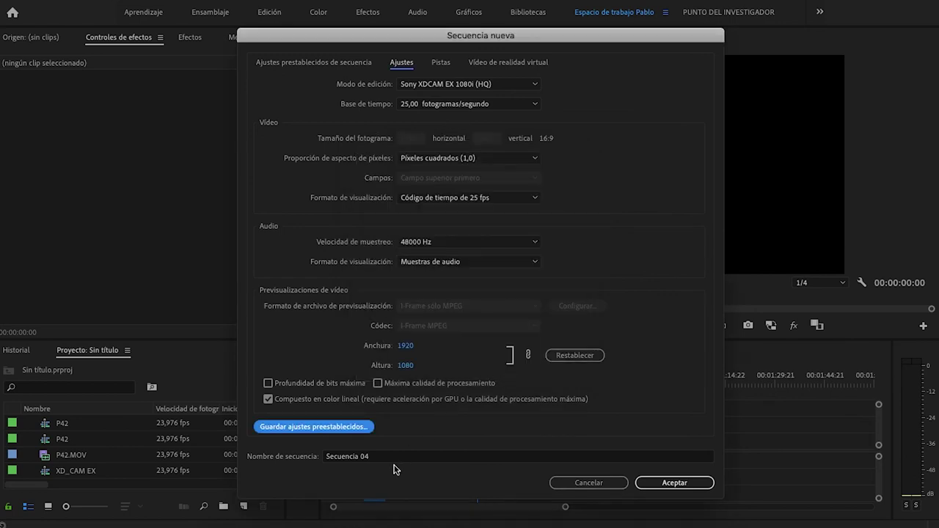
pyautogui.click(409, 458)
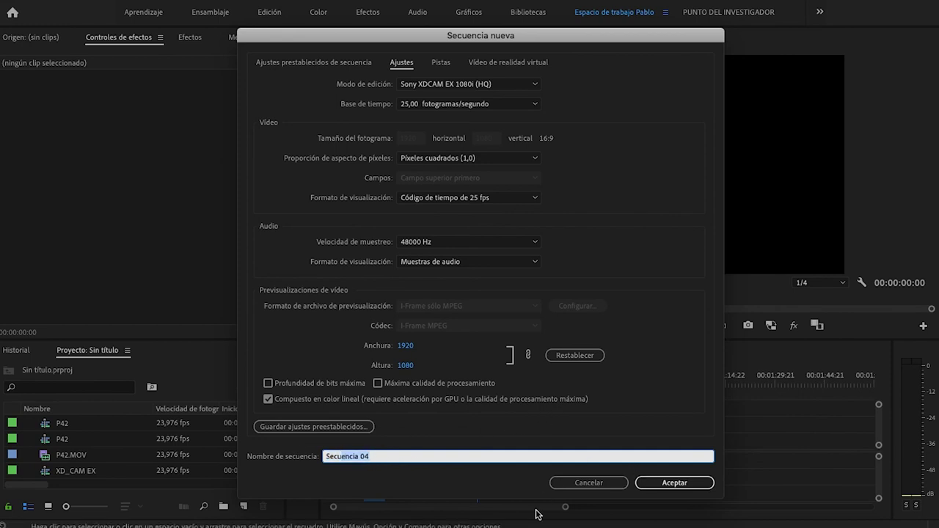
# Cancel the Secuencia nueva dialog without creating the sequence
pyautogui.click(602, 485)
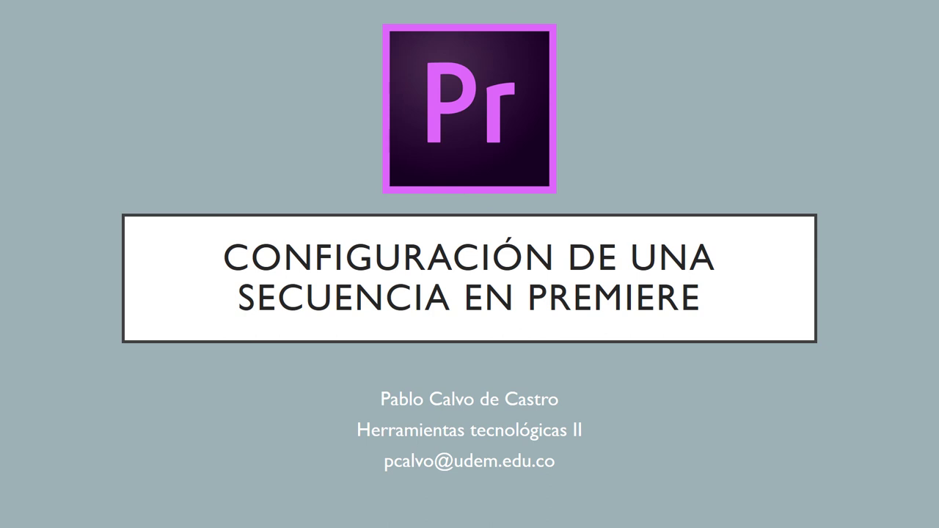